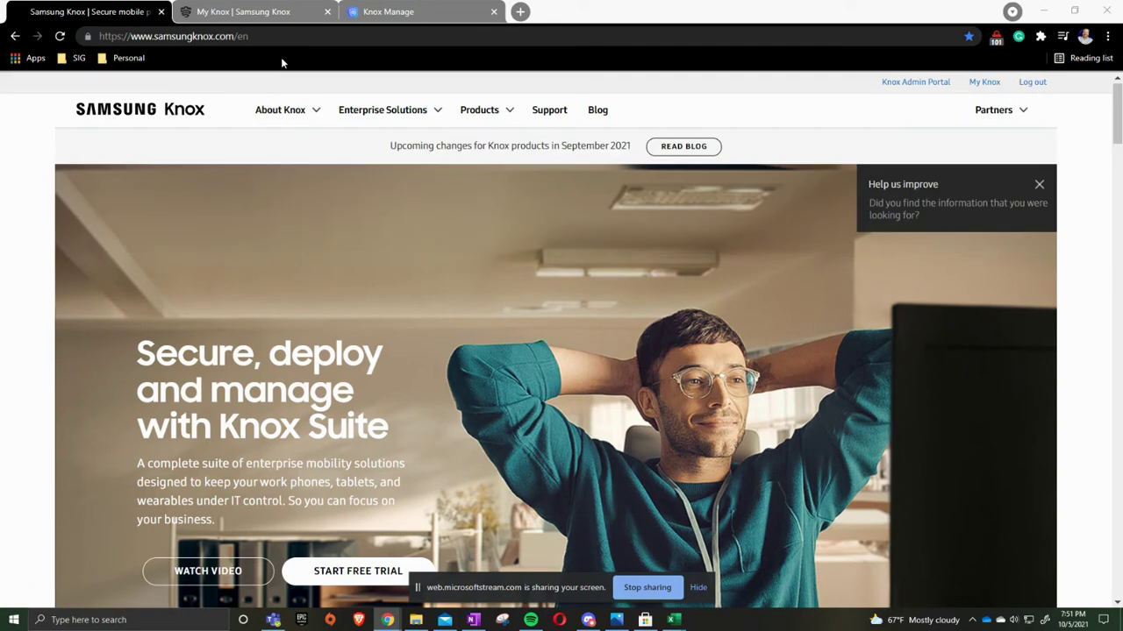
Step: Switch to the My Knox tab to list solutions like Knox Manage and Knox E-FOTA
left_click(251, 12)
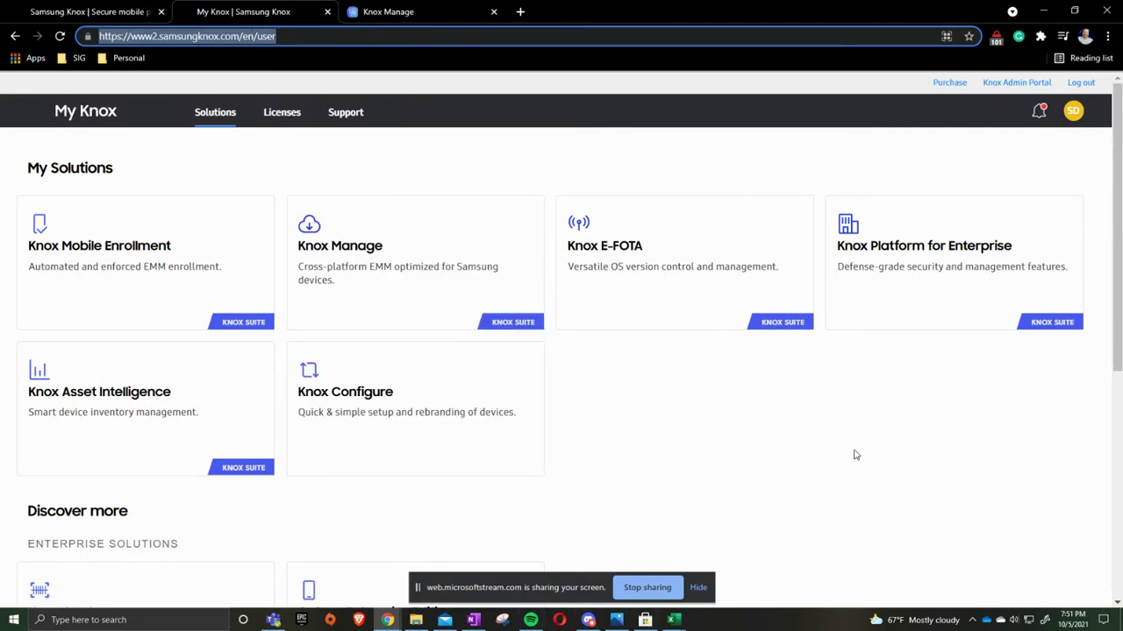
Step: Launch the Knox Manage console from its card on My Knox
mouse_move(384, 308)
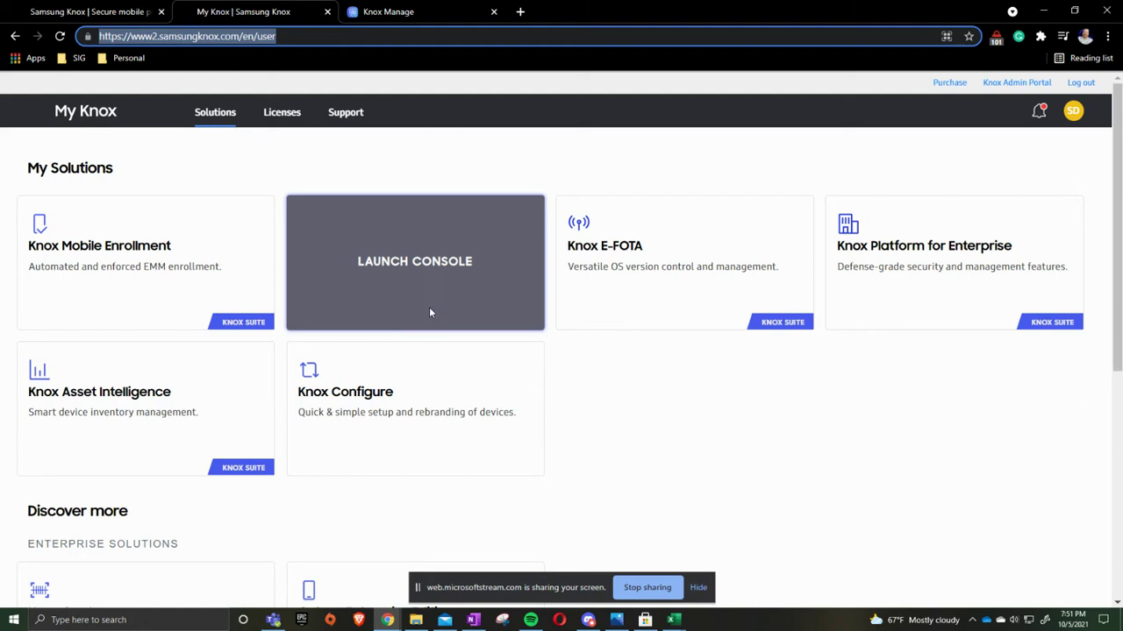
left_click(431, 283)
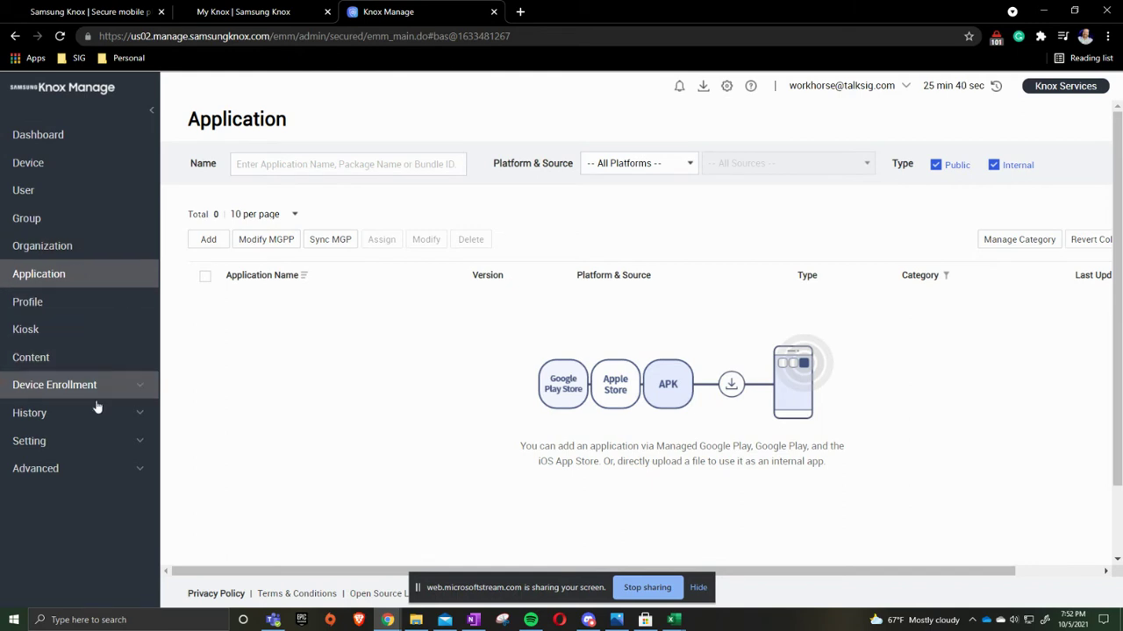
Step: Review Setting > Android > Android Enterprise for the Managed Google Play account and store layout
left_click(99, 444)
scroll(99, 443, "down", 2)
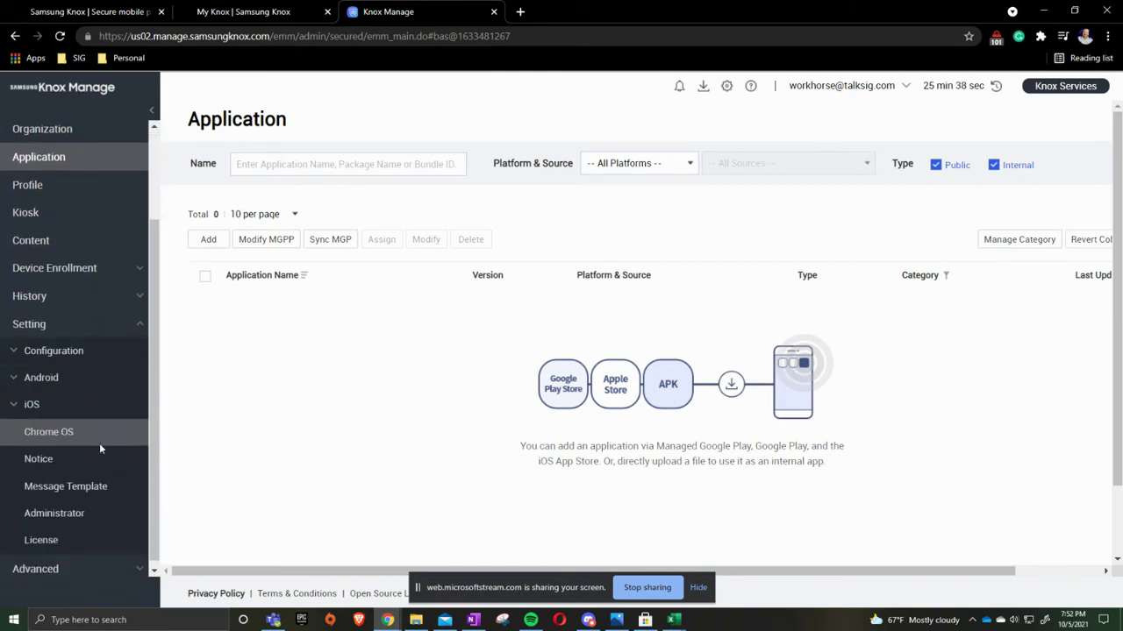
left_click(95, 371)
scroll(98, 351, "down", 1)
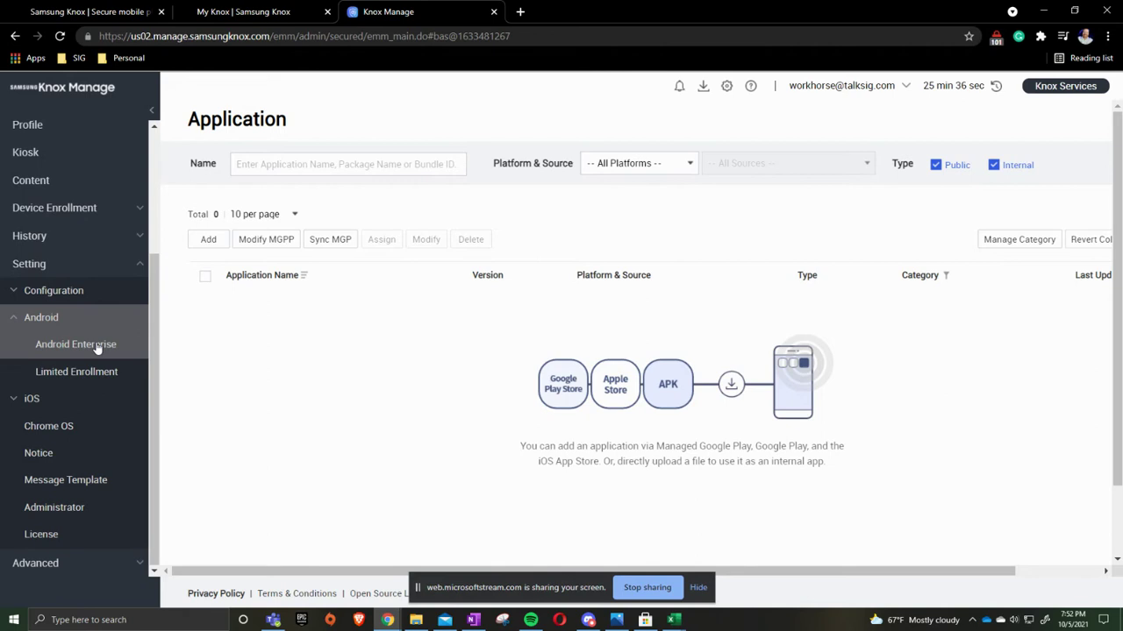
left_click(88, 345)
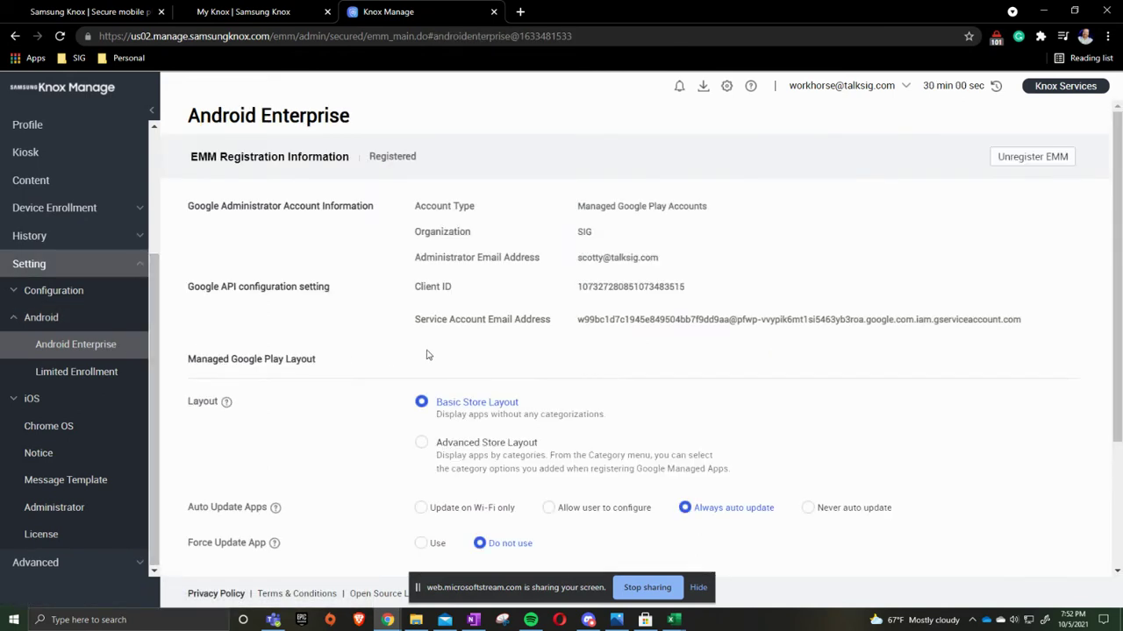
scroll(581, 252, "down", 1)
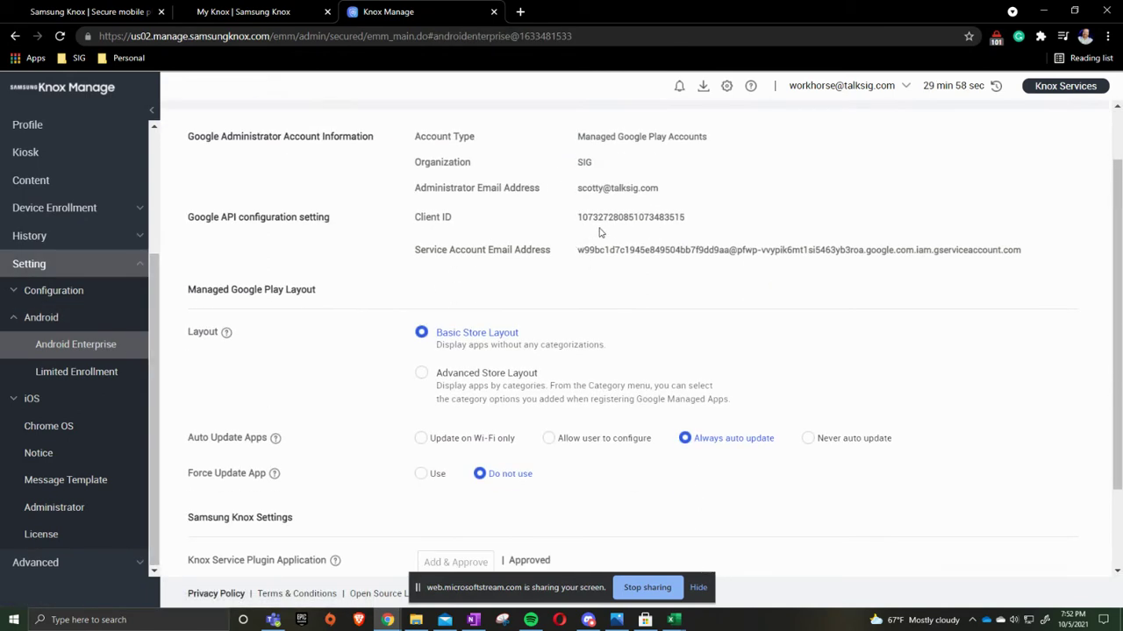
scroll(607, 219, "down", 2)
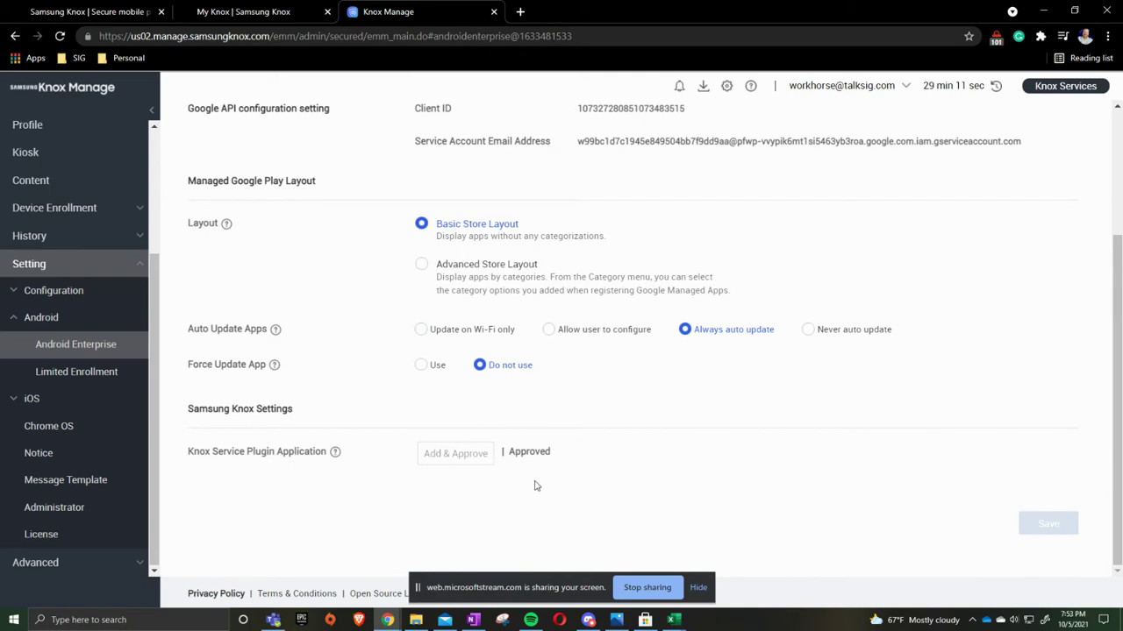
scroll(99, 338, "up", 1)
scroll(98, 339, "up", 1)
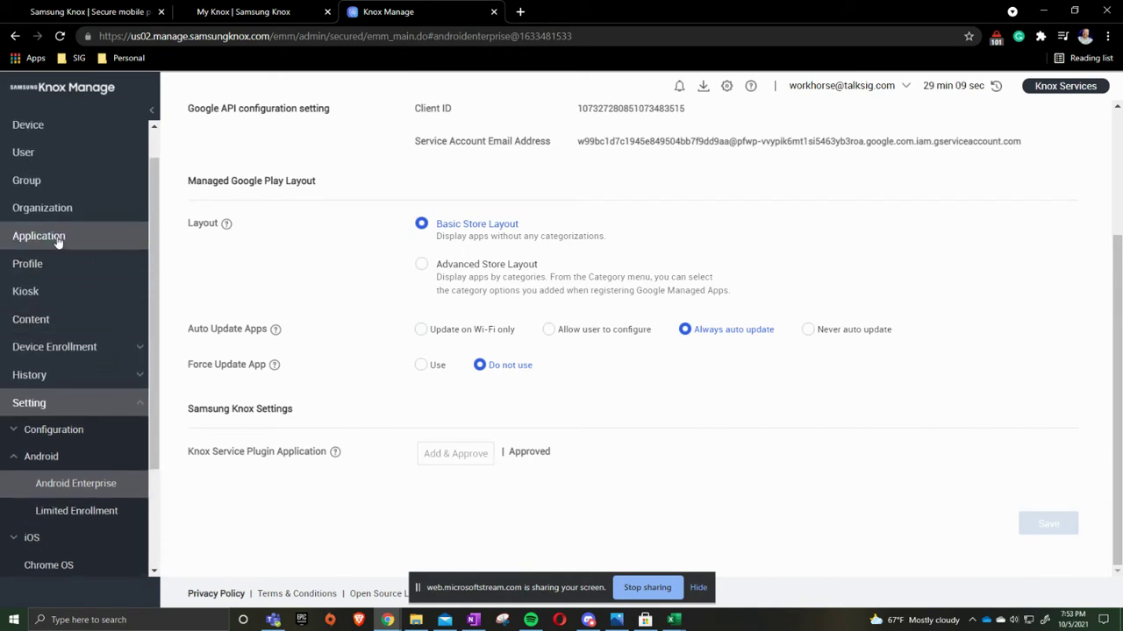
Step: From the Application list, start adding a Public App from Managed Google Play
left_click(58, 241)
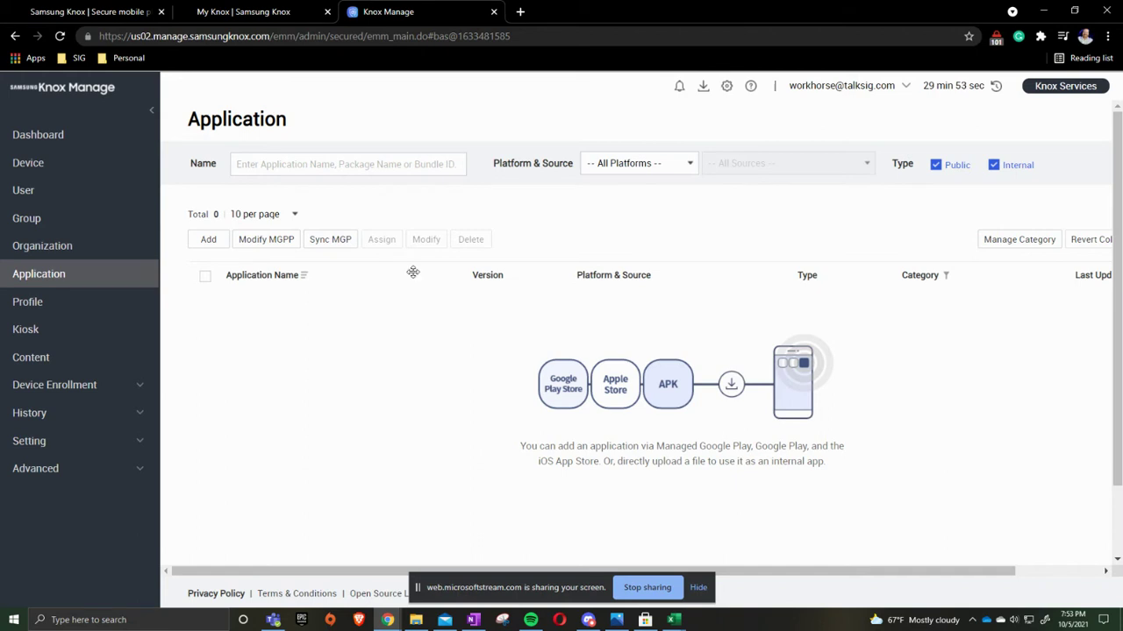
left_click(207, 241)
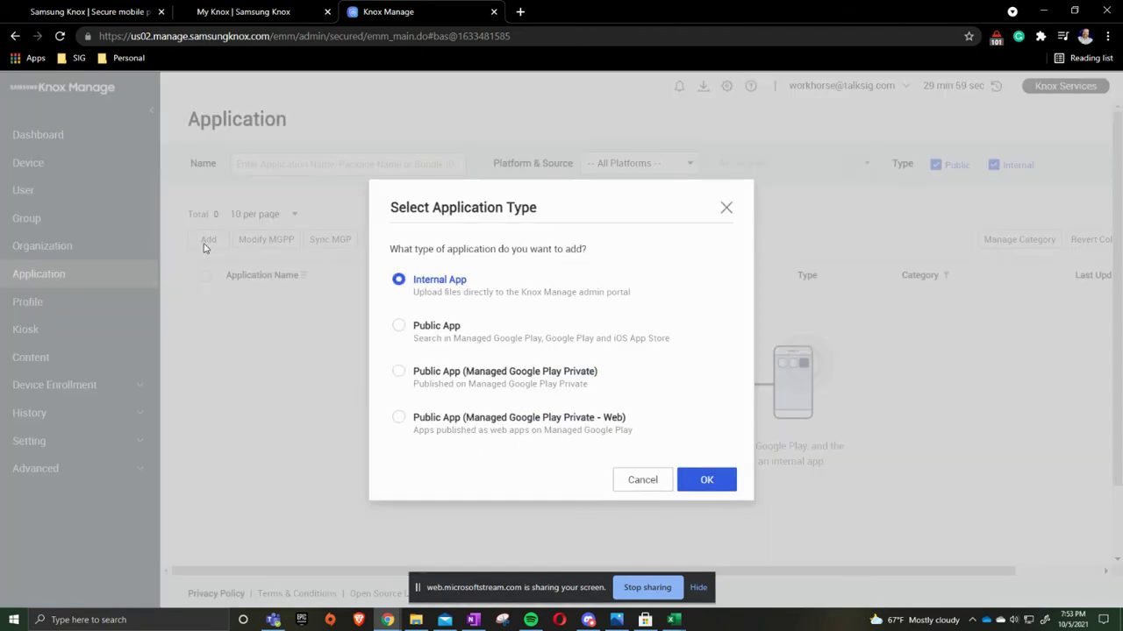
left_click(399, 328)
left_click(710, 493)
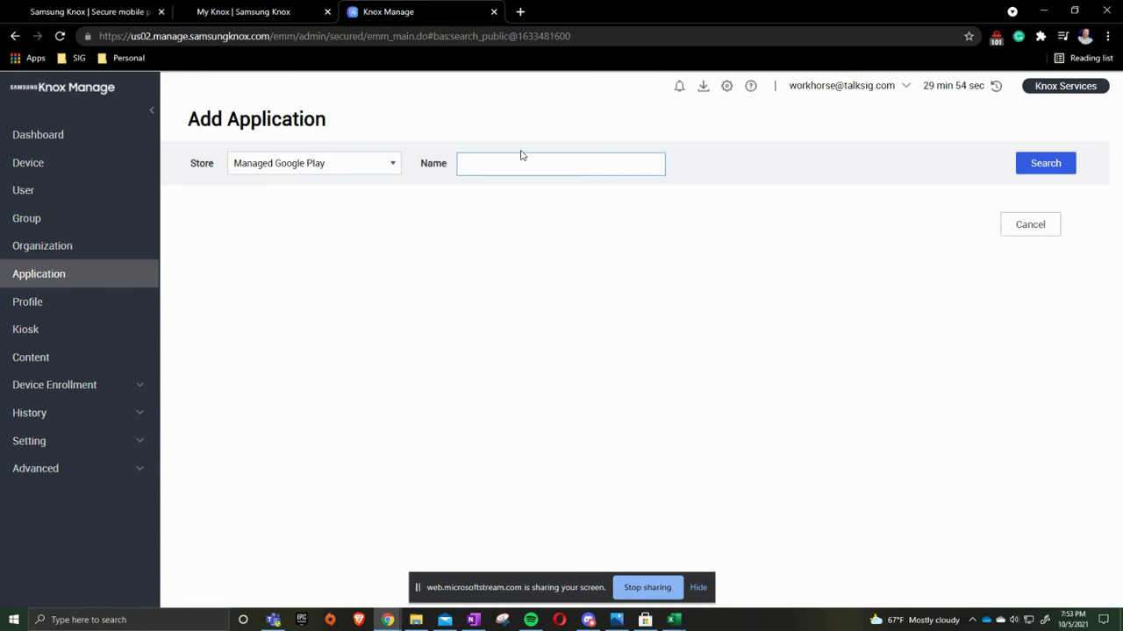
Step: Search Managed Google Play for 'facebook' and open the Facebook app's details
type("facebook")
left_click(1055, 167)
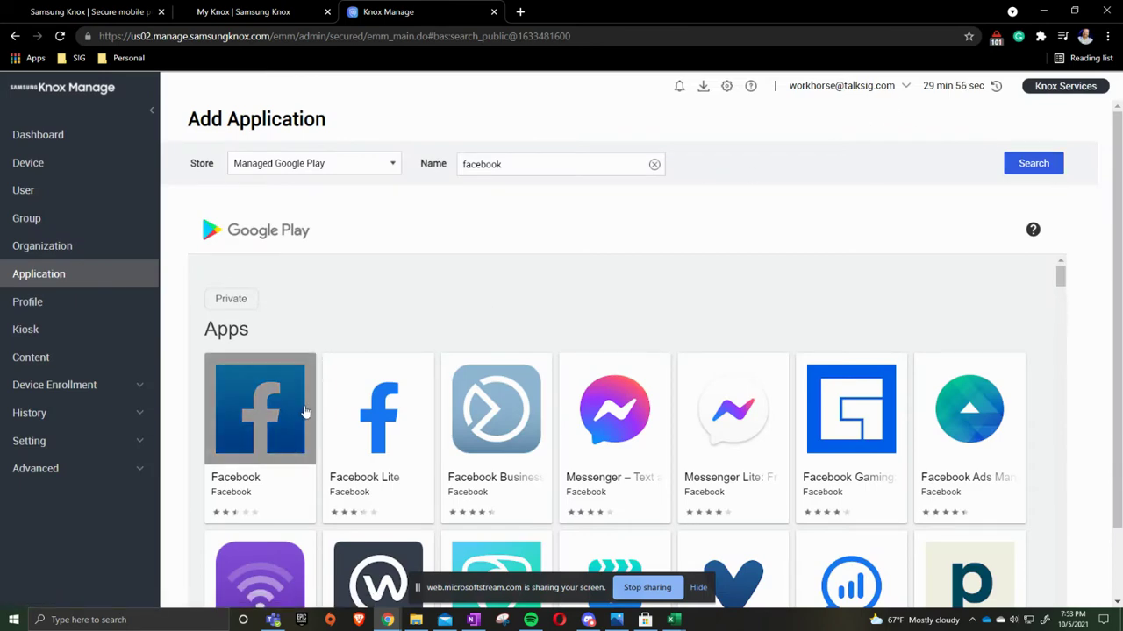
scroll(416, 473, "down", 4)
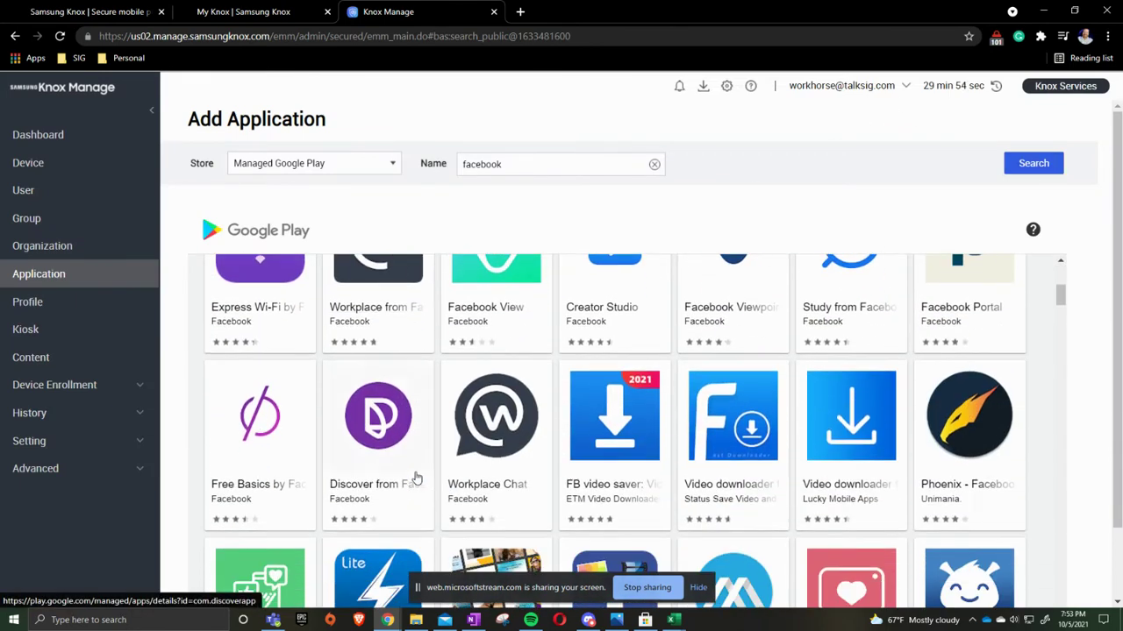
scroll(411, 487, "down", 4)
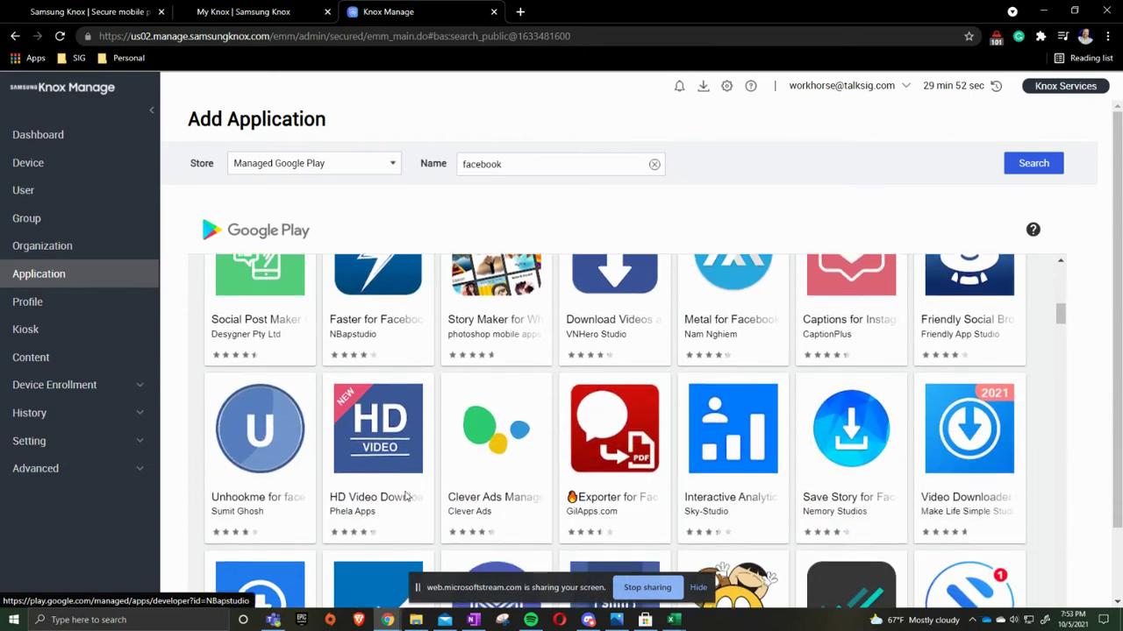
scroll(405, 496, "up", 8)
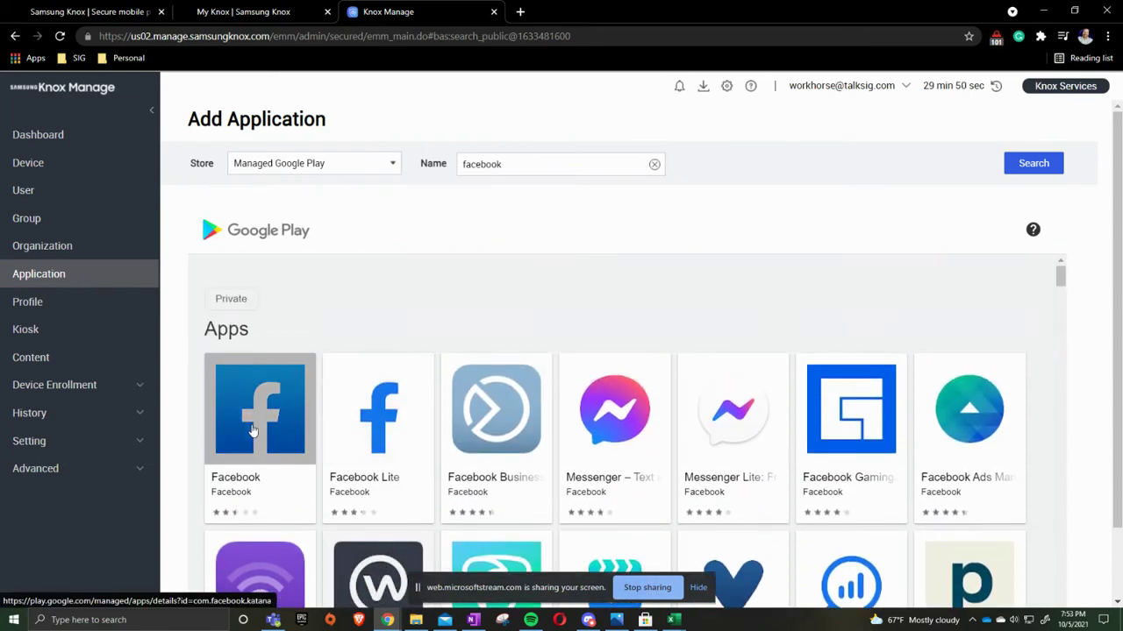
left_click(246, 408)
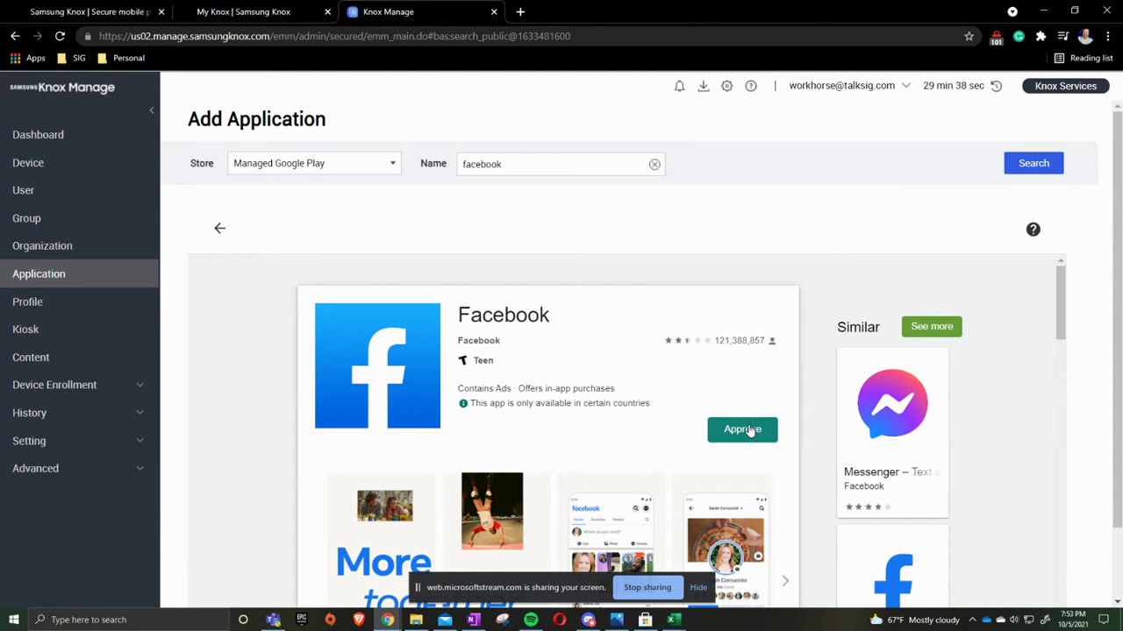
Step: Approve Facebook and its permissions, keeping the default setting for new permissions
left_click(750, 431)
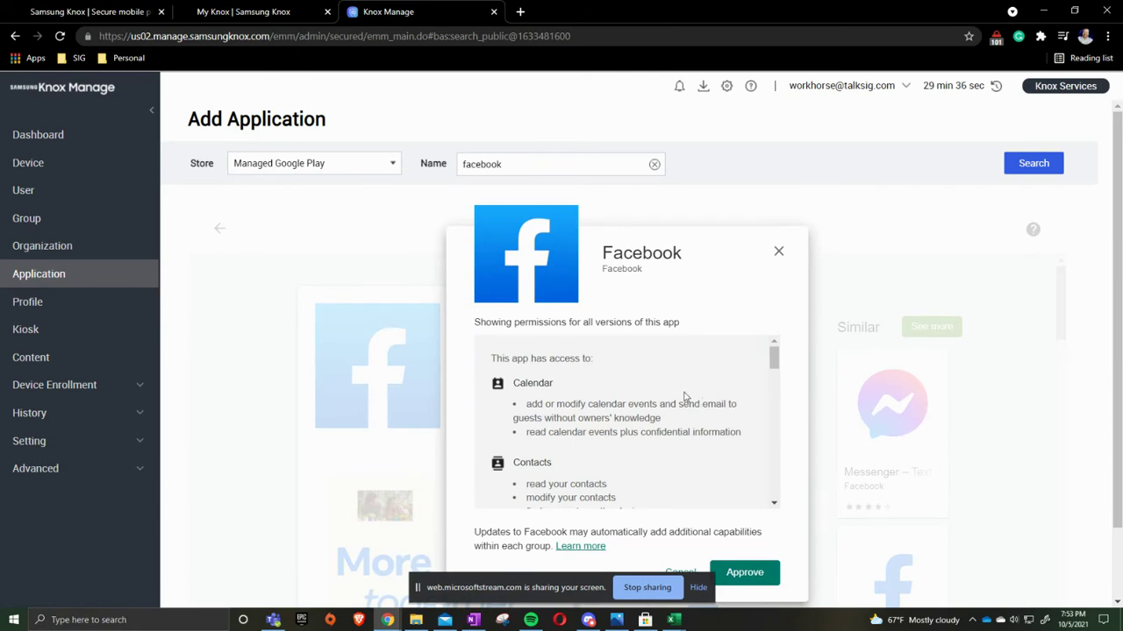
scroll(686, 396, "down", 3)
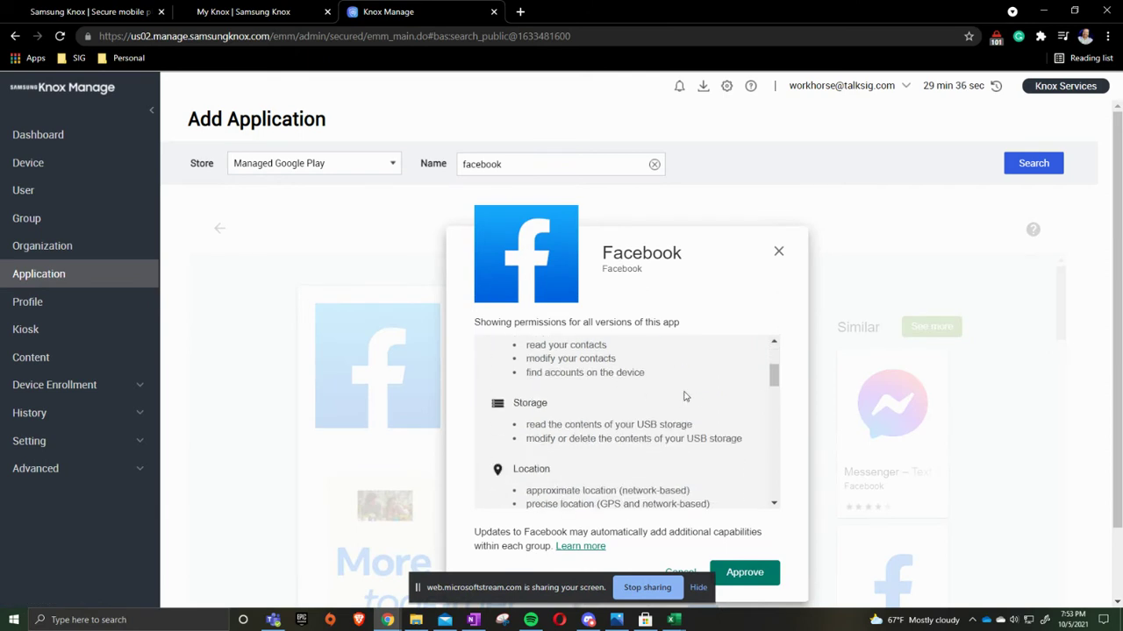
left_click(739, 575)
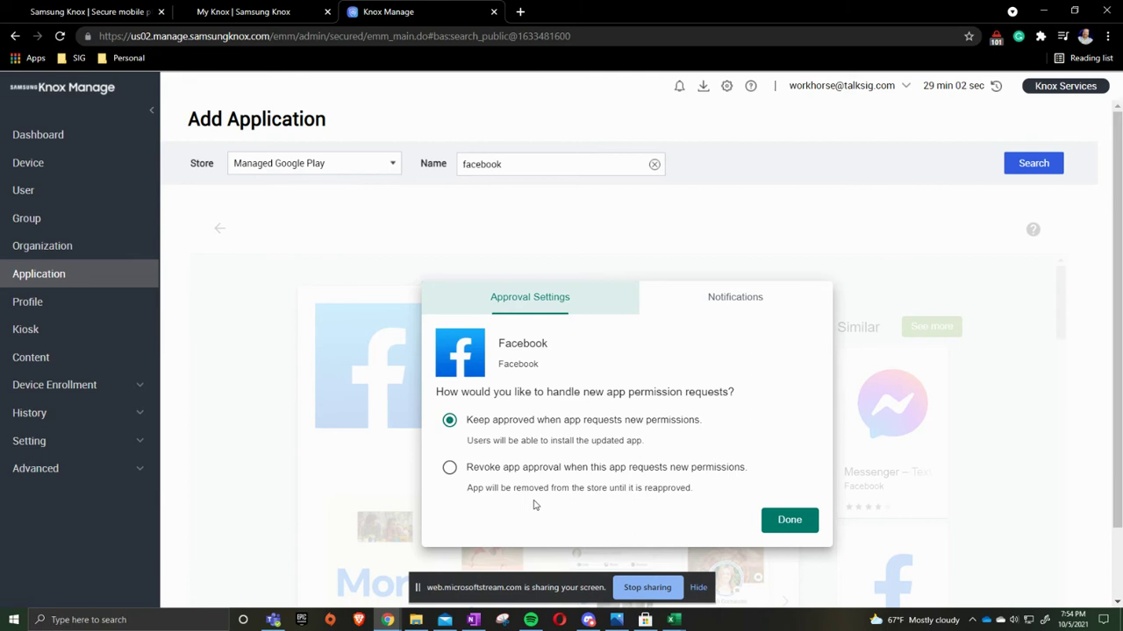
left_click(789, 522)
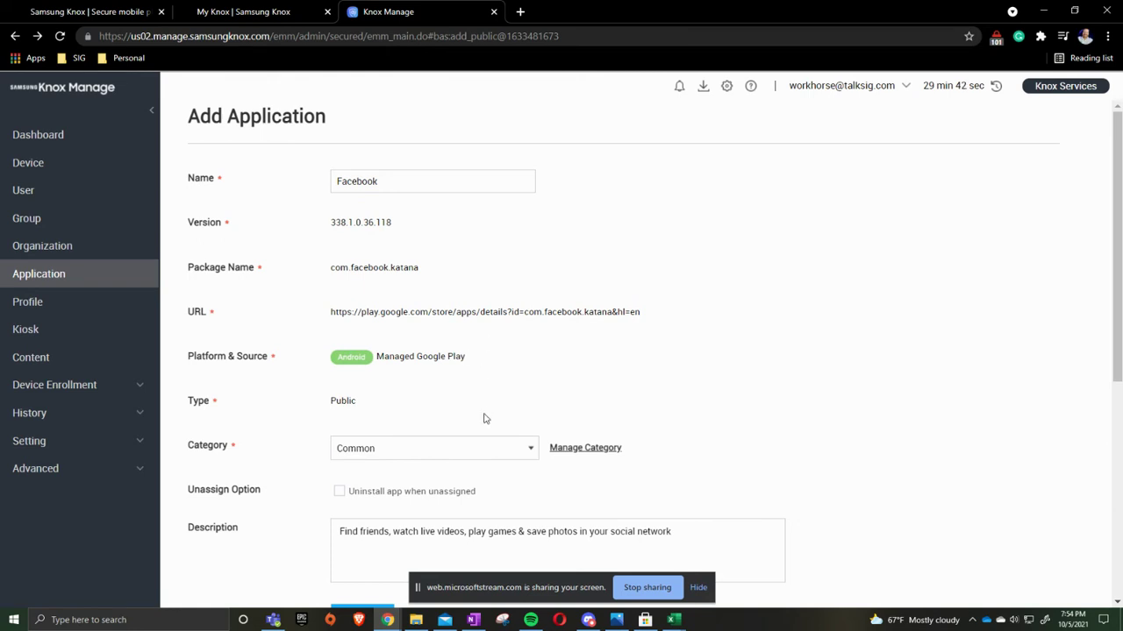
Step: Request Save & Assign at the bottom of Facebook's Add Application form
scroll(444, 418, "down", 5)
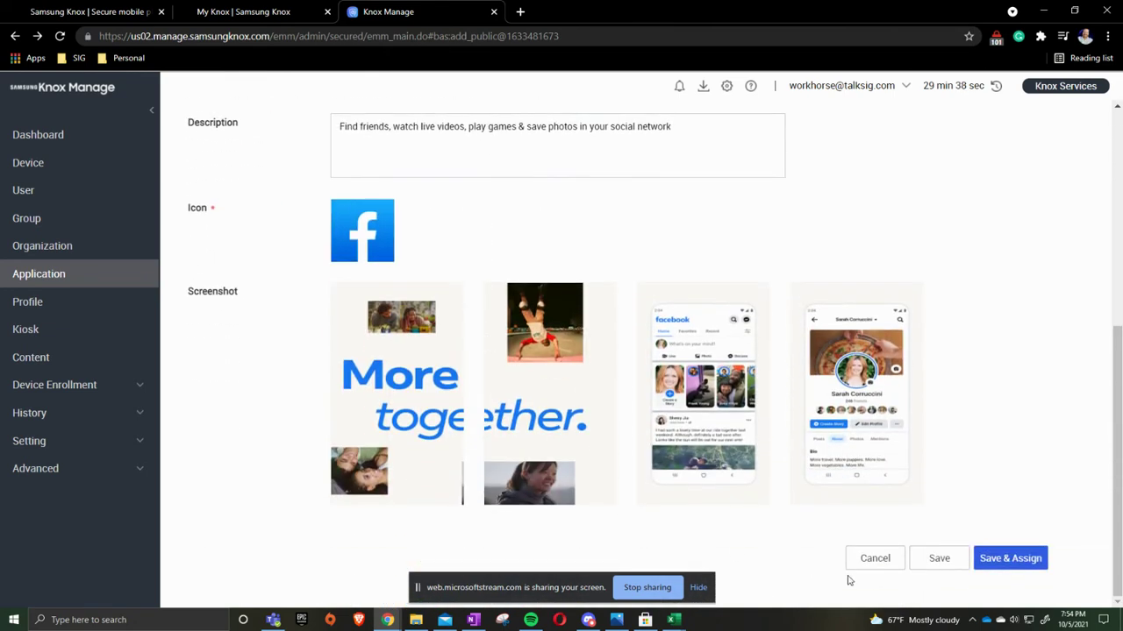
left_click(1030, 559)
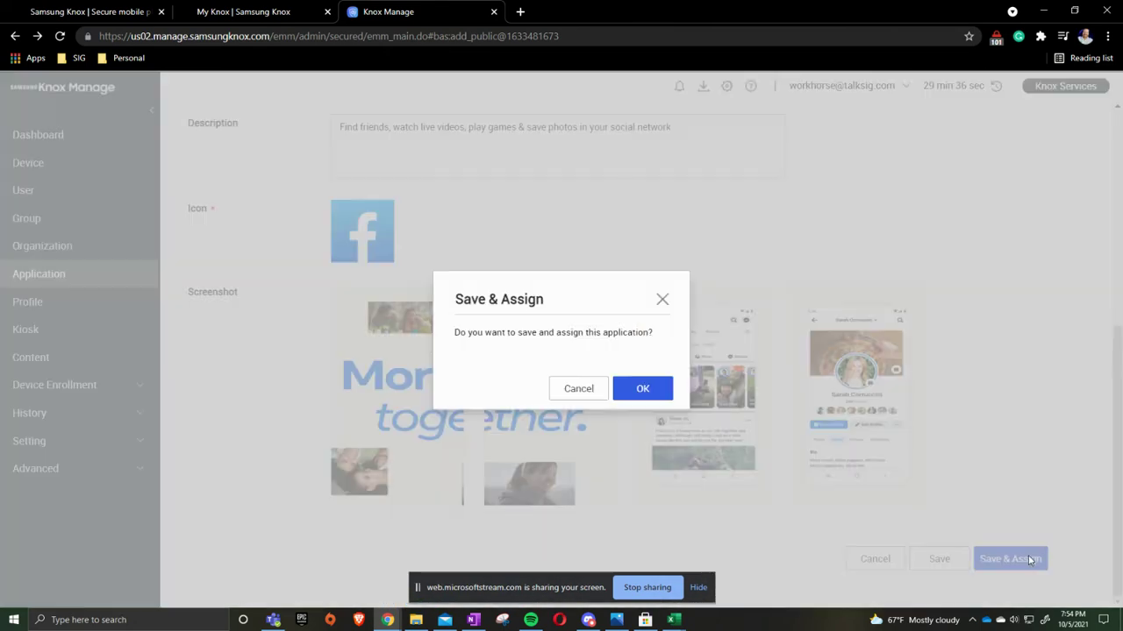
Step: Confirm saving, then target Android Enterprise devices with Automatic (Removable) installation
left_click(642, 388)
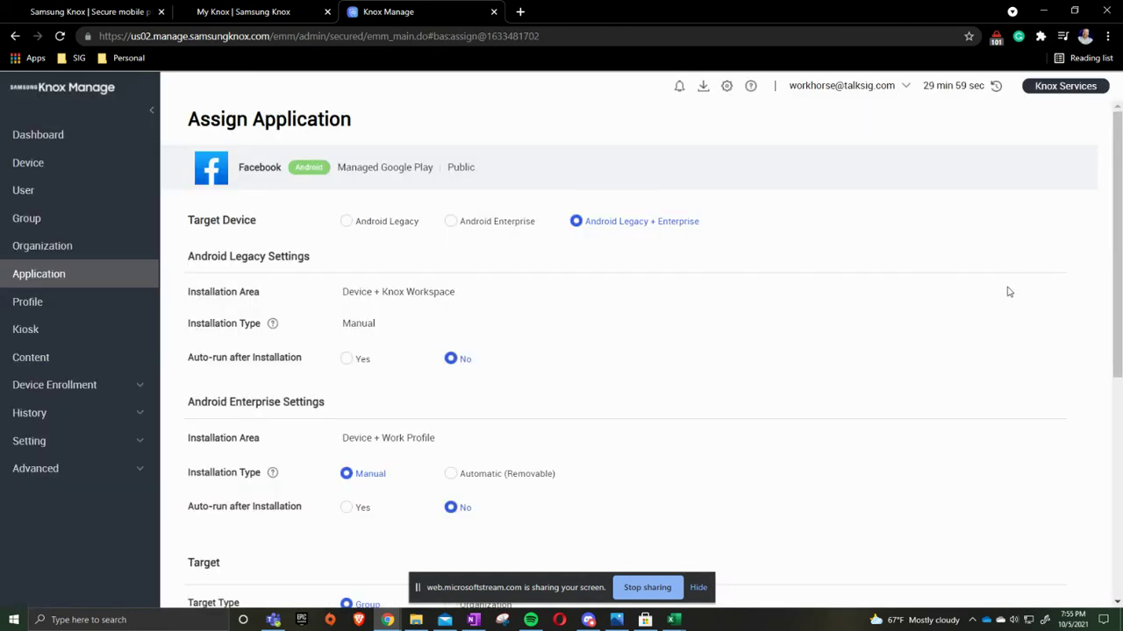
left_click(450, 222)
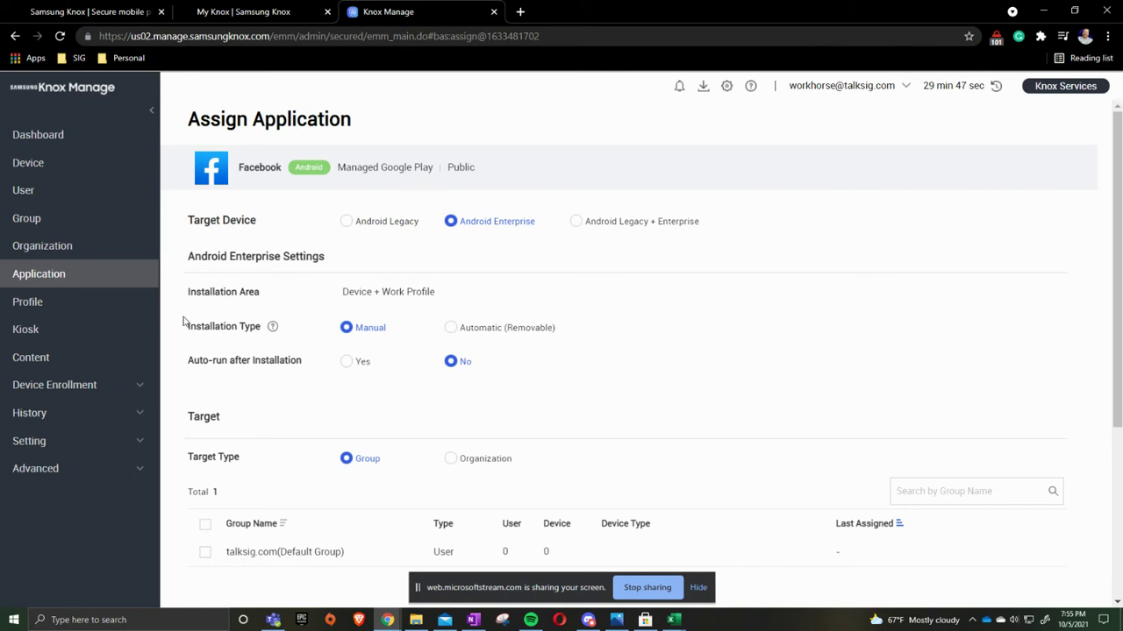
left_click(451, 329)
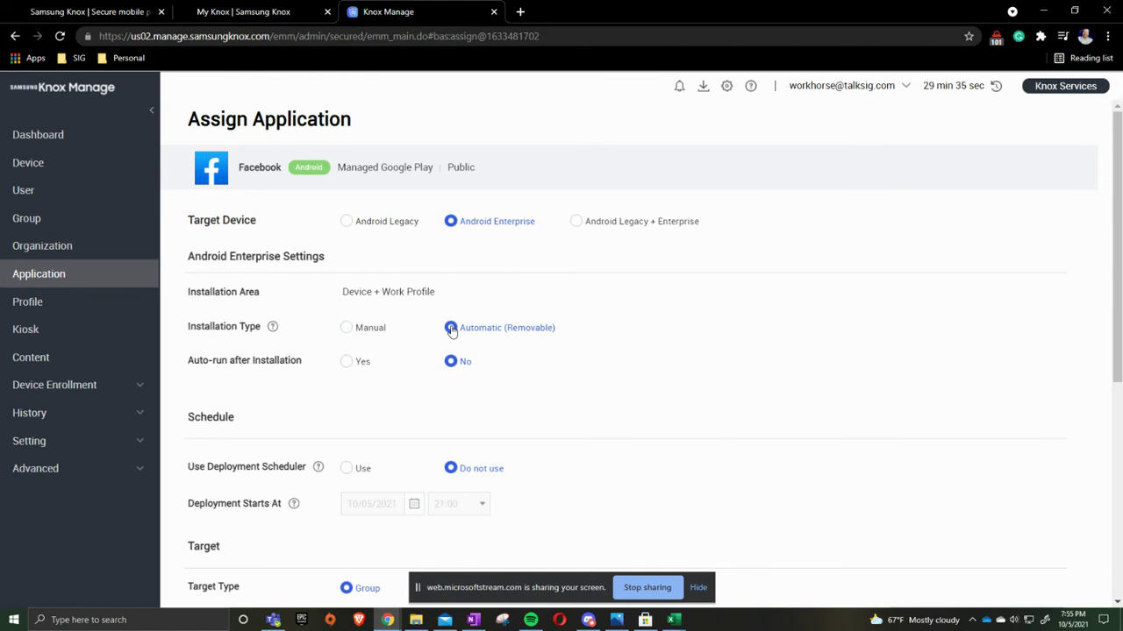
scroll(412, 306, "down", 2)
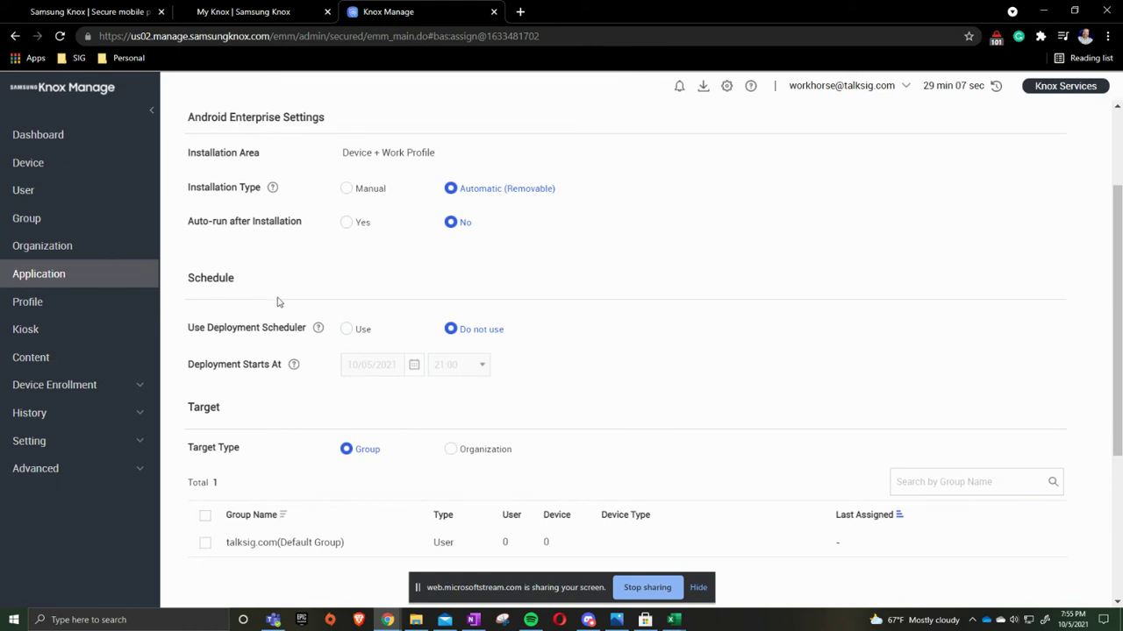
Step: Set target type to Organization, select Simple Innovations Group, and confirm the assignment
scroll(321, 332, "down", 2)
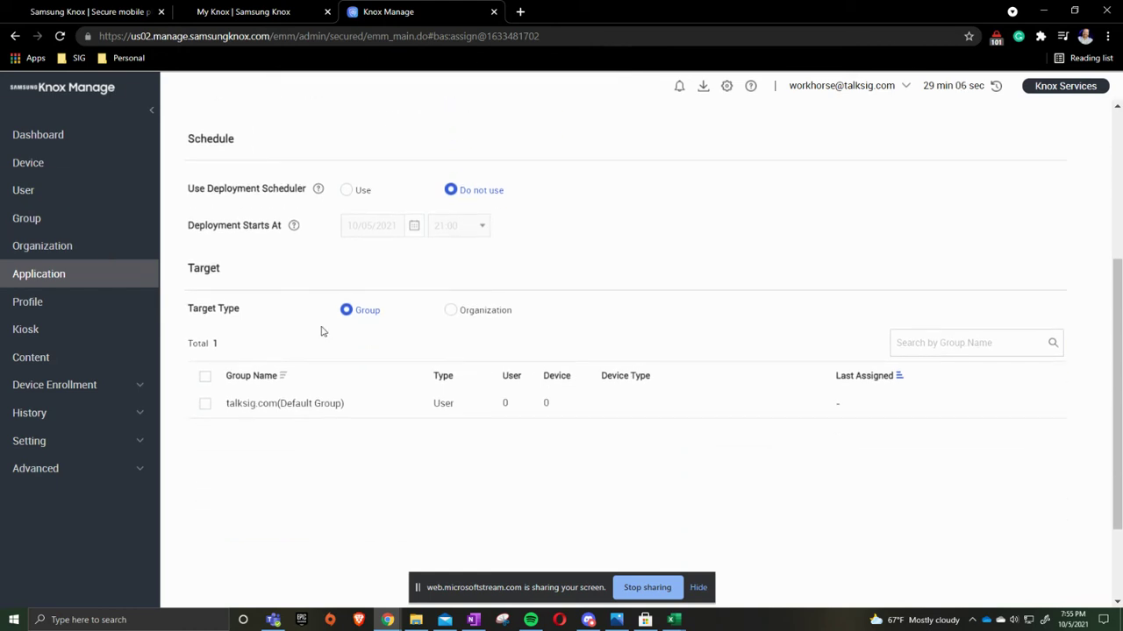
left_click(449, 313)
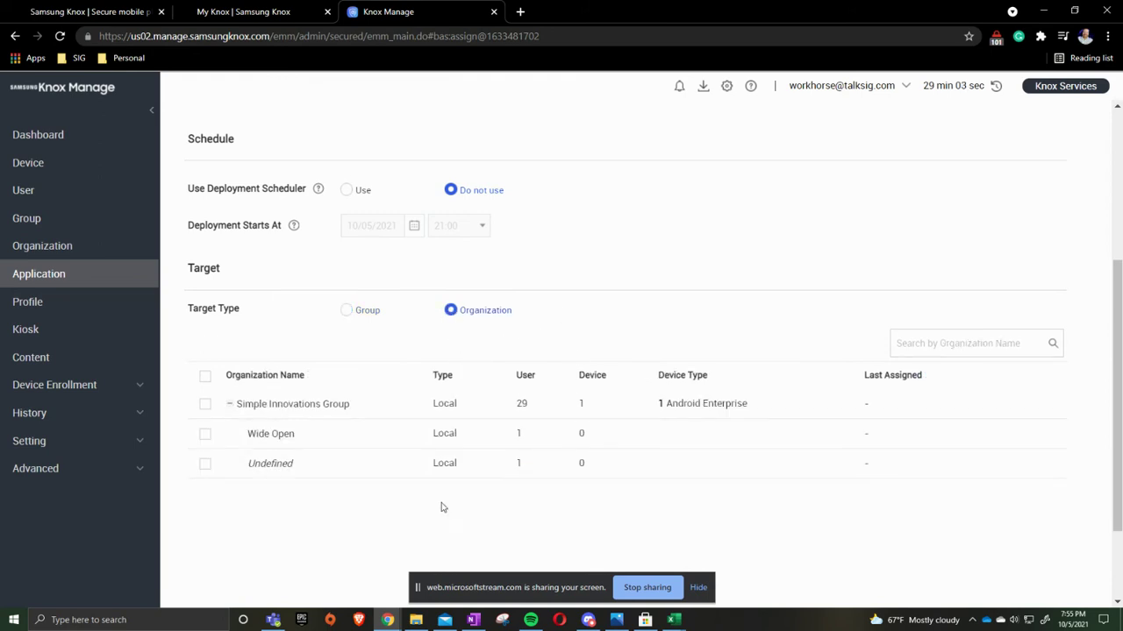
left_click(205, 406)
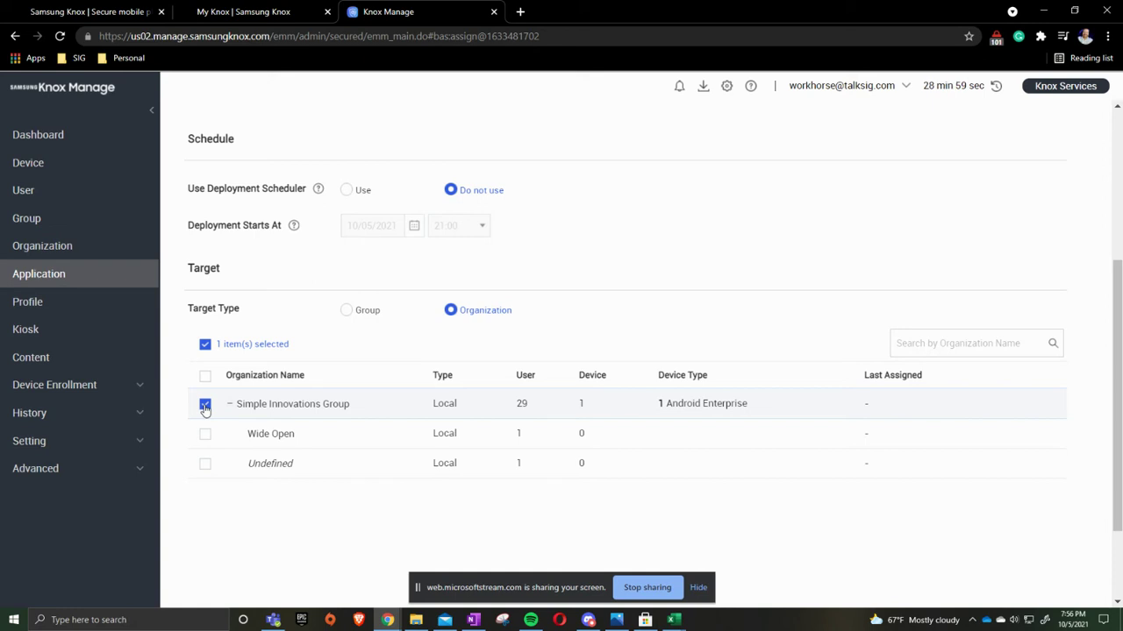
scroll(672, 391, "down", 2)
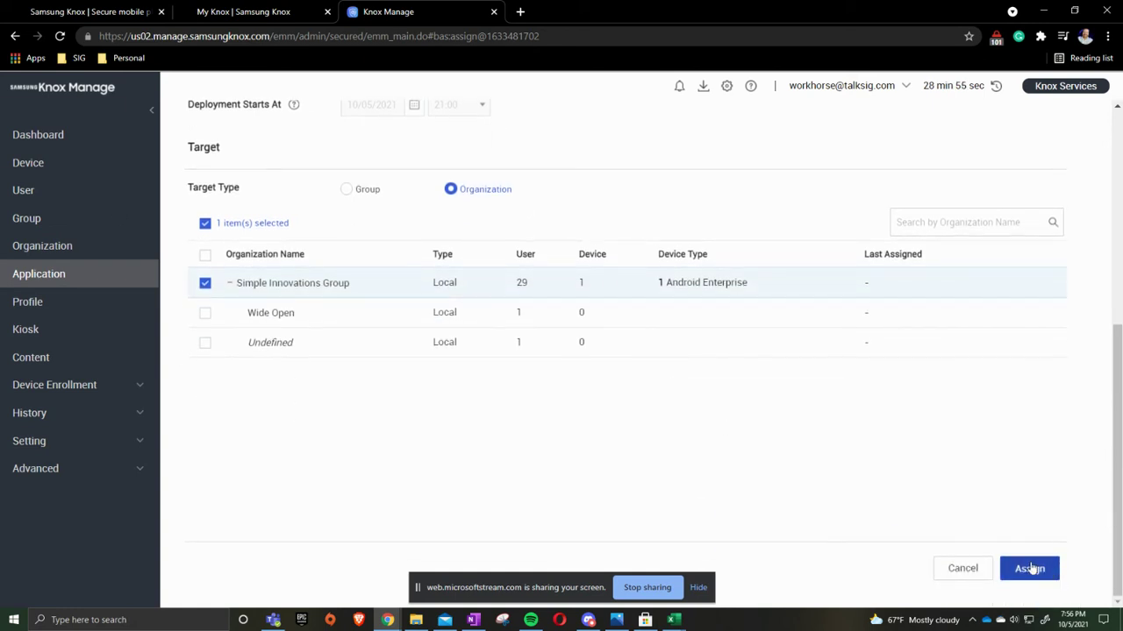
left_click(1030, 568)
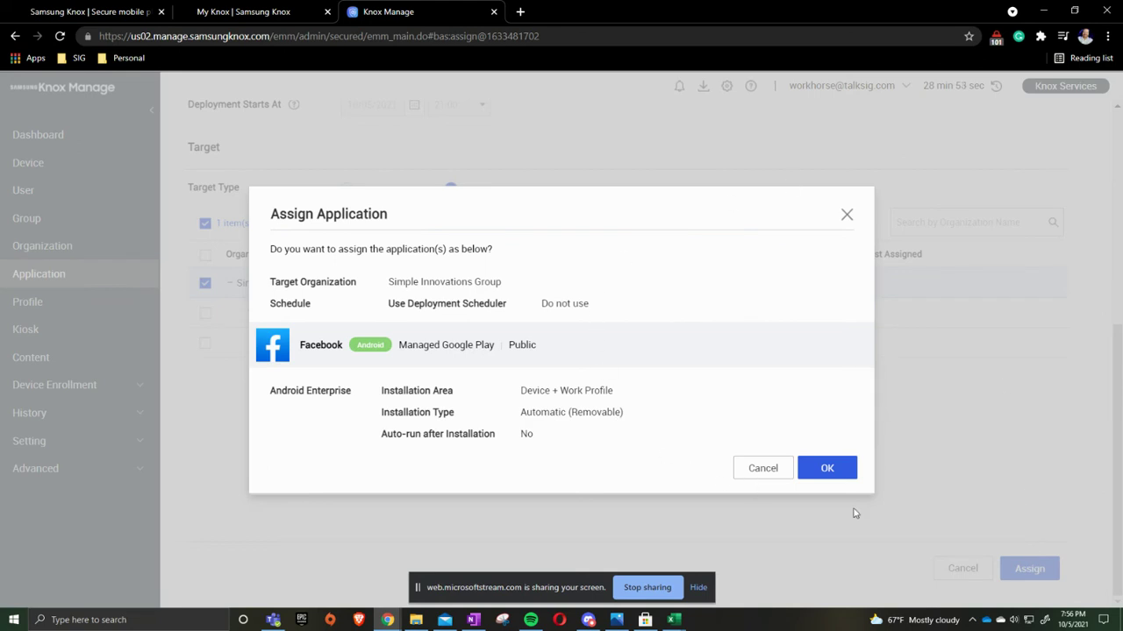
left_click(826, 470)
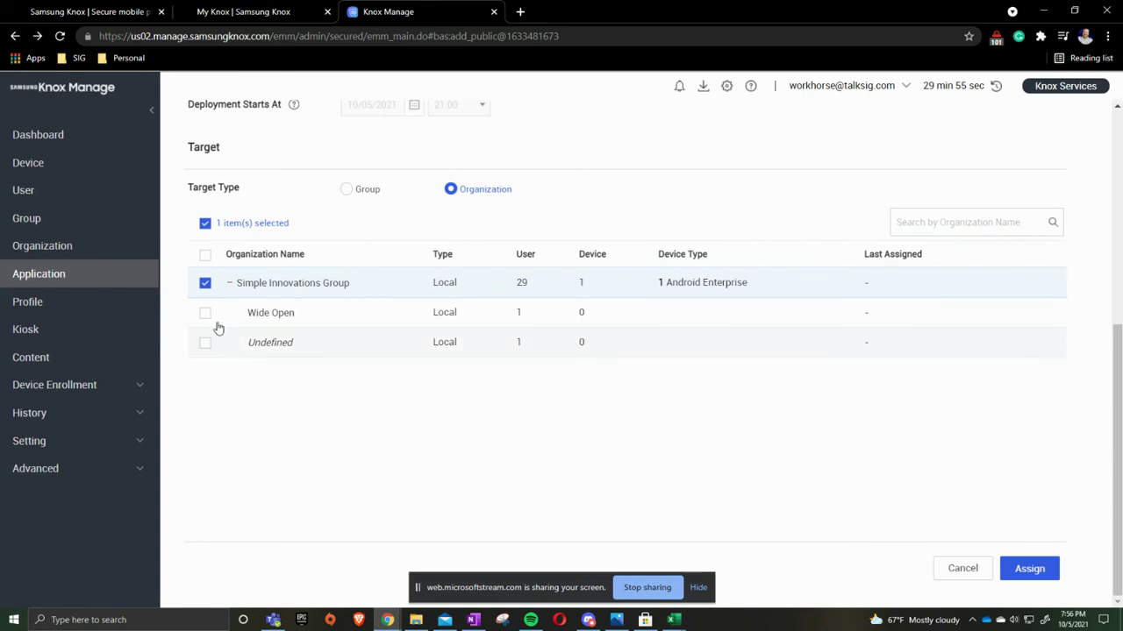
Step: Check Facebook shows Not Installed on SIG01_Android_1, then return to the Application list
left_click(25, 281)
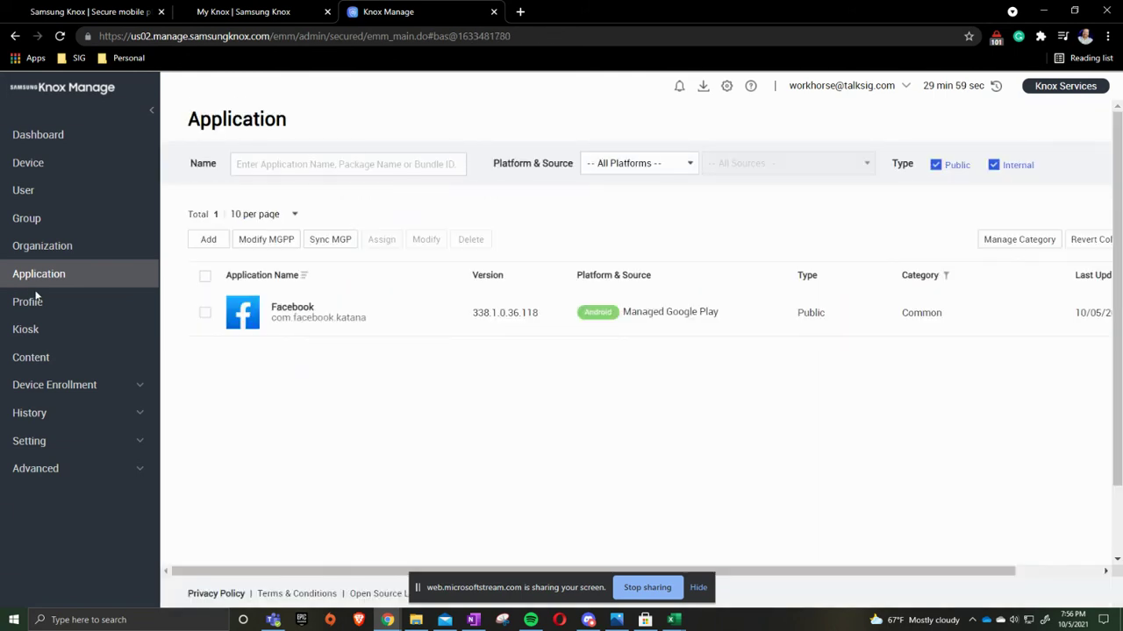
left_click(297, 308)
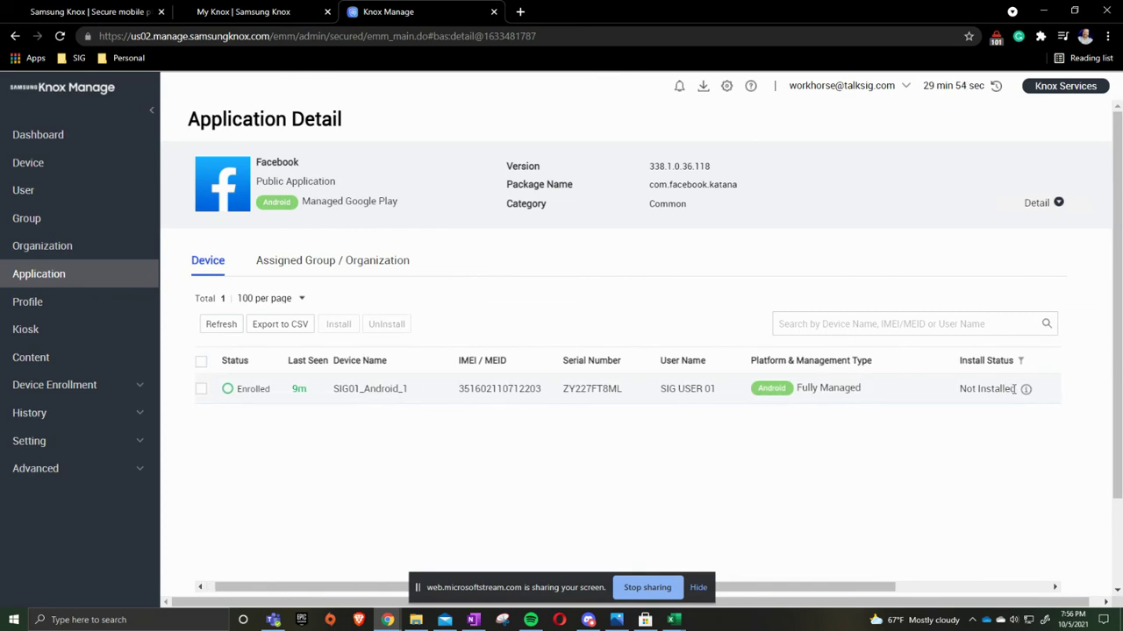
left_click(963, 386)
left_click_drag(960, 386, 1024, 394)
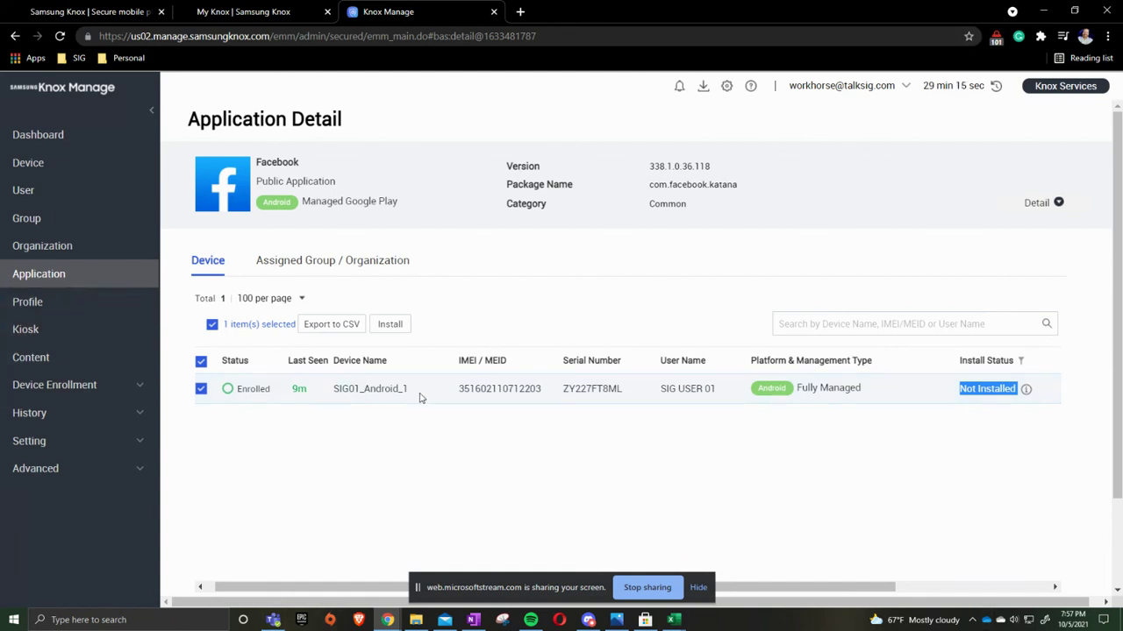
left_click(39, 275)
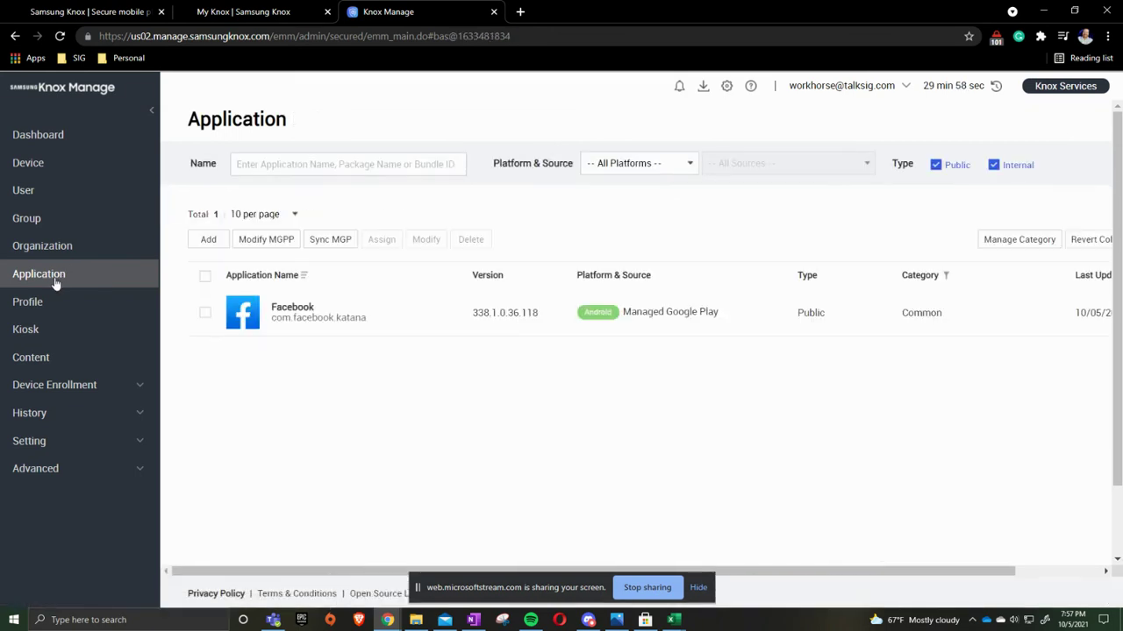
Step: Select the Facebook app and confirm its deletion, leaving the Application list at 0 apps
left_click(206, 313)
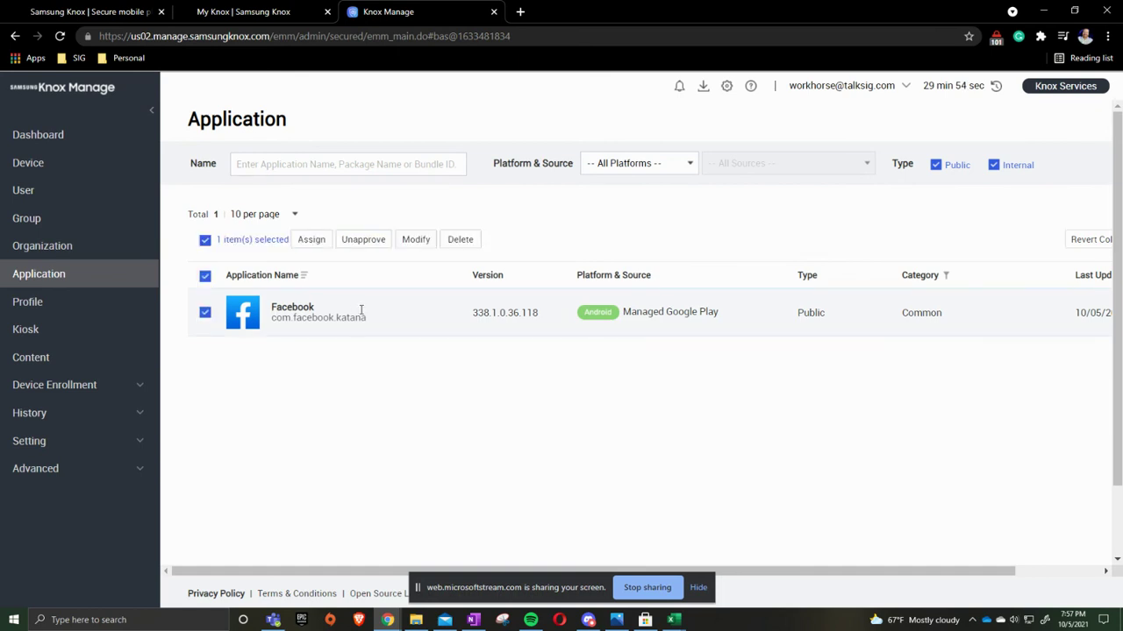
left_click(461, 245)
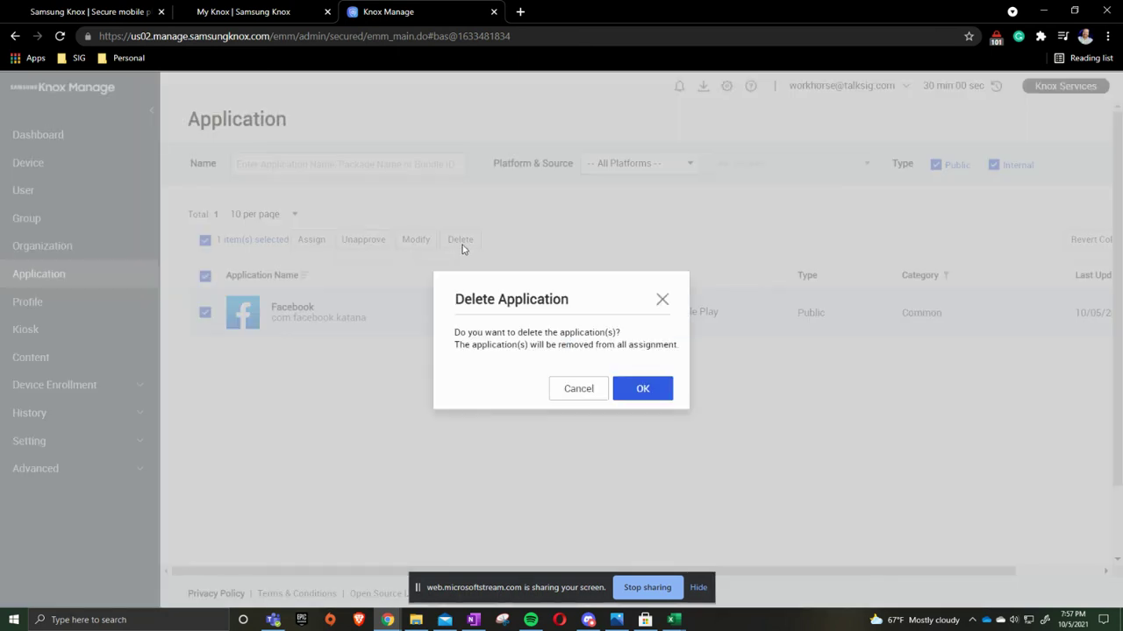
left_click(645, 388)
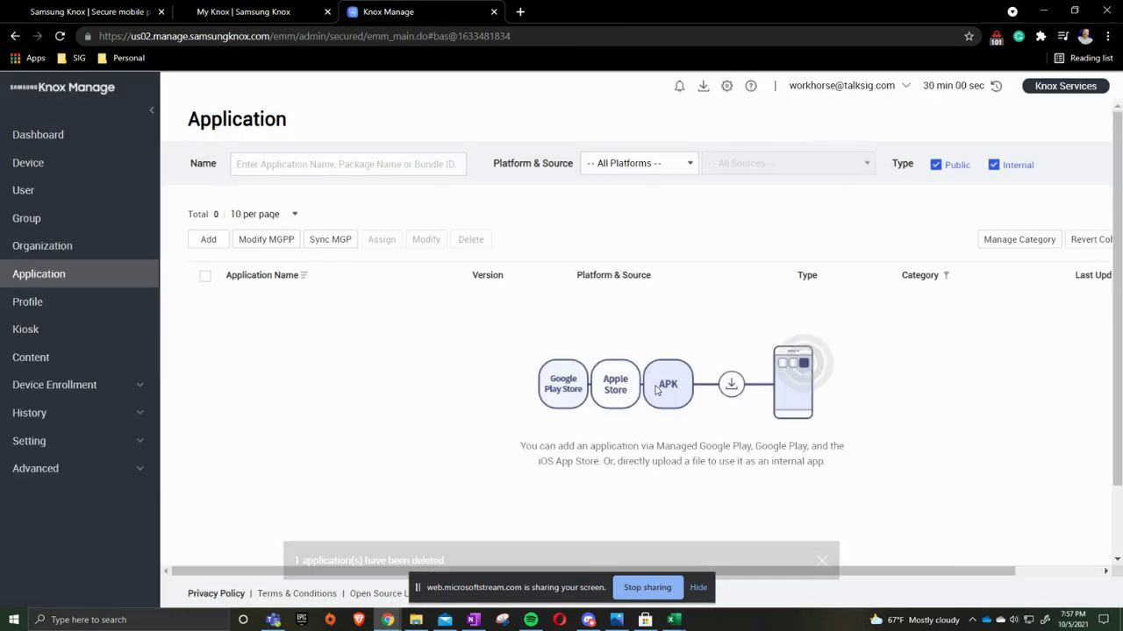